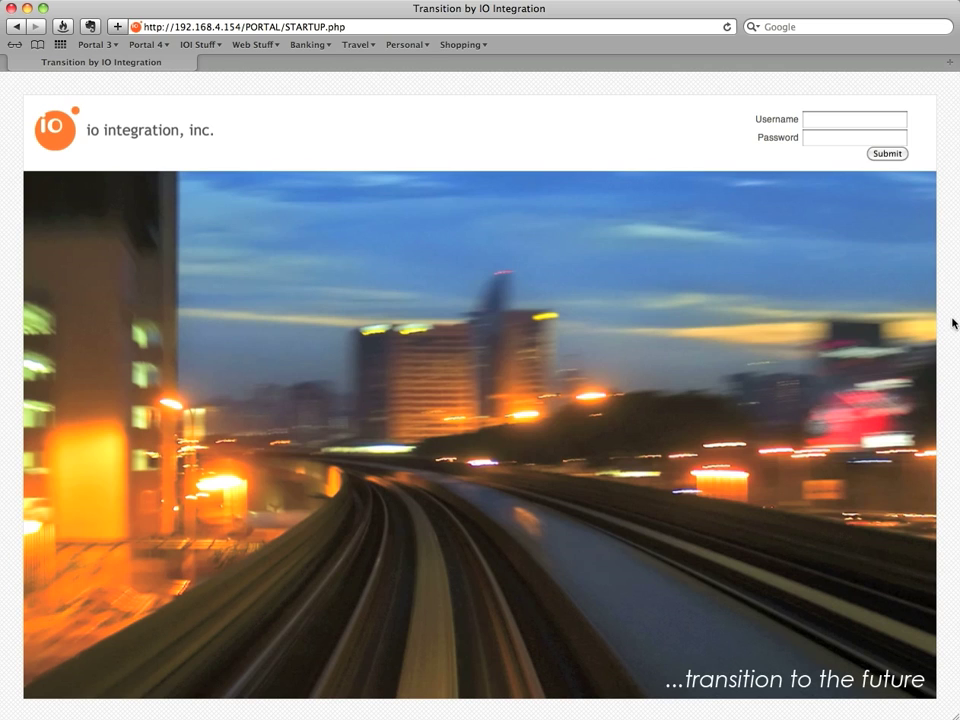
Enter the demo username and its password in the login form
{"action": "left_click", "coordinate": [820, 125]}
{"action": "type", "text": "demo"}
{"action": "key", "text": "Tab"}
{"action": "type", "text": "dem"}
Submit the login details to reach the Top Level welcome page
{"action": "left_click", "coordinate": [887, 155]}
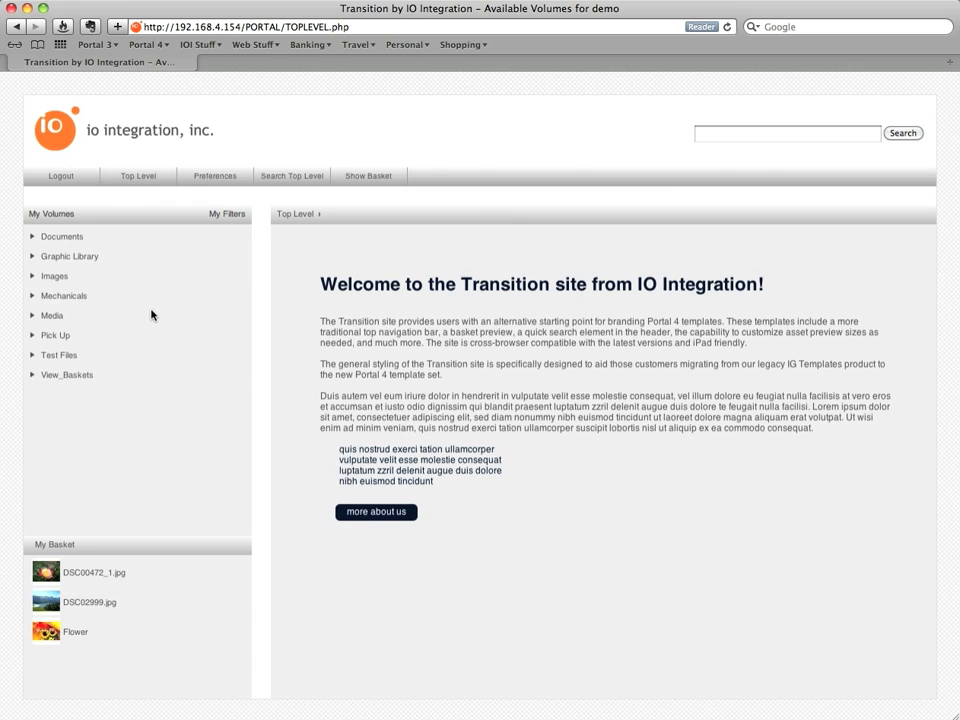
Open Mechanicals › Brochure to show its 19 InDesign file thumbnails
{"action": "left_click", "coordinate": [75, 297]}
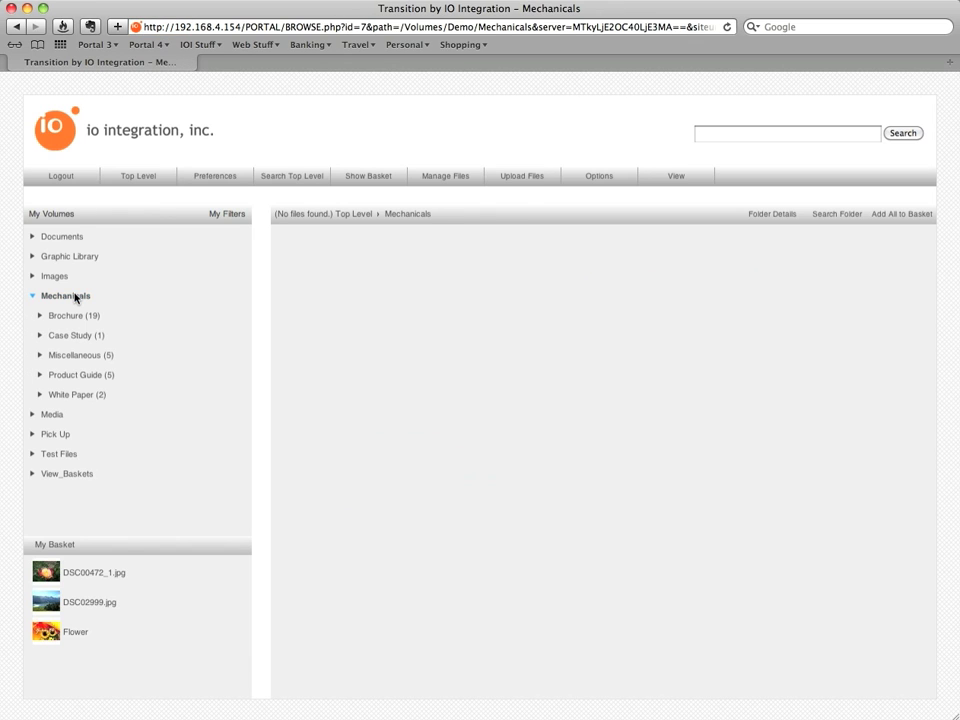
{"action": "left_click", "coordinate": [67, 316]}
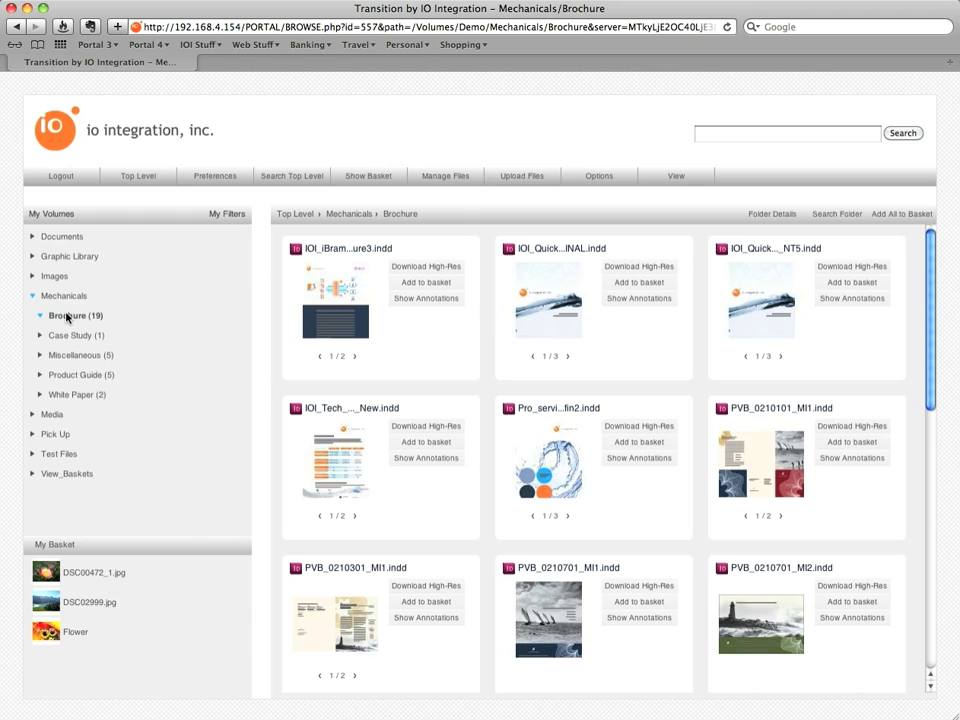
{"action": "left_click", "coordinate": [676, 176]}
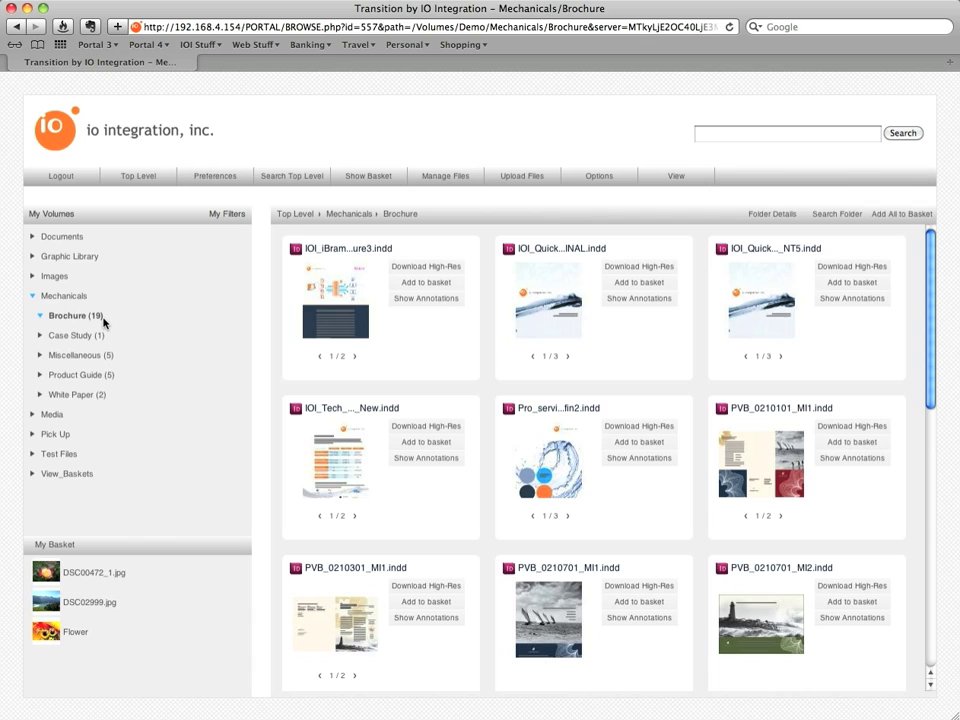
Open Graphic Library › Stock Images with quick filters for file type, size and colorspace
{"action": "left_click", "coordinate": [228, 218]}
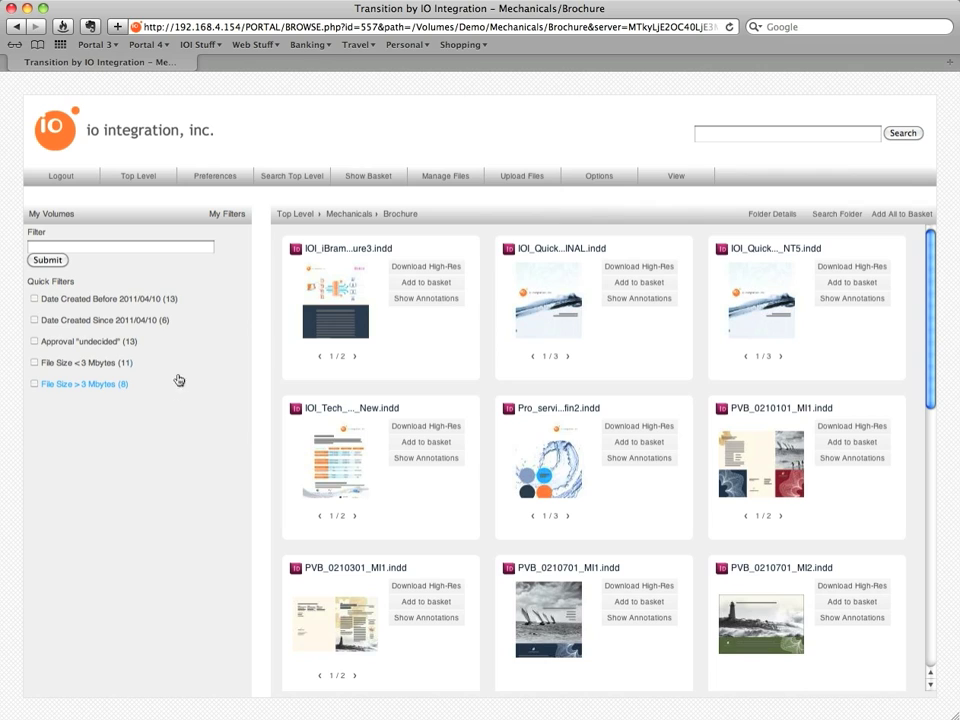
{"action": "left_click", "coordinate": [50, 215]}
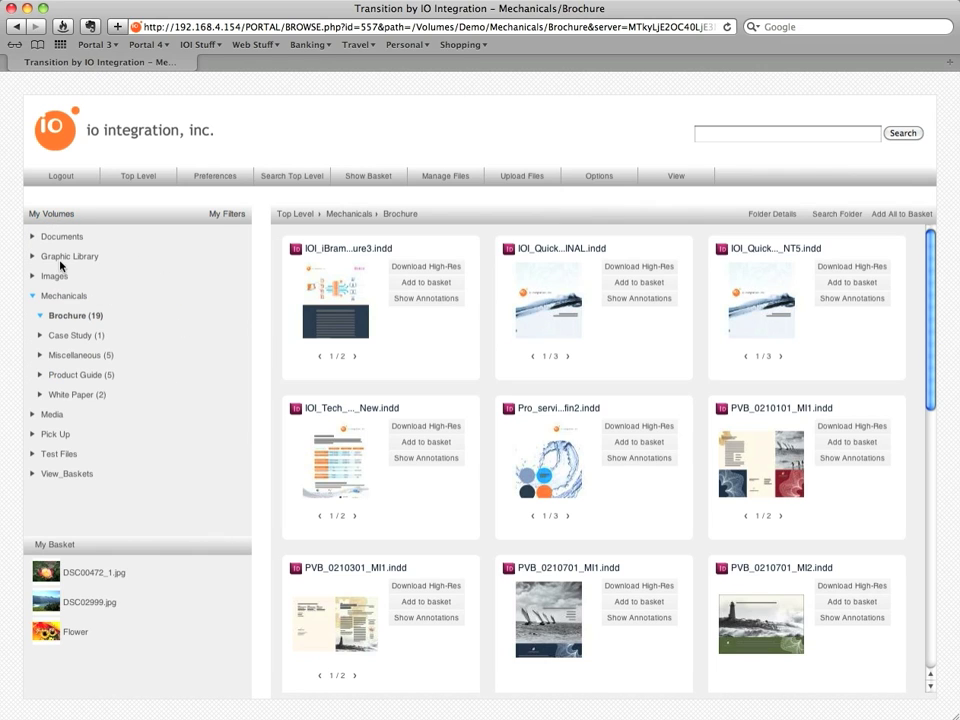
{"action": "left_click", "coordinate": [61, 258]}
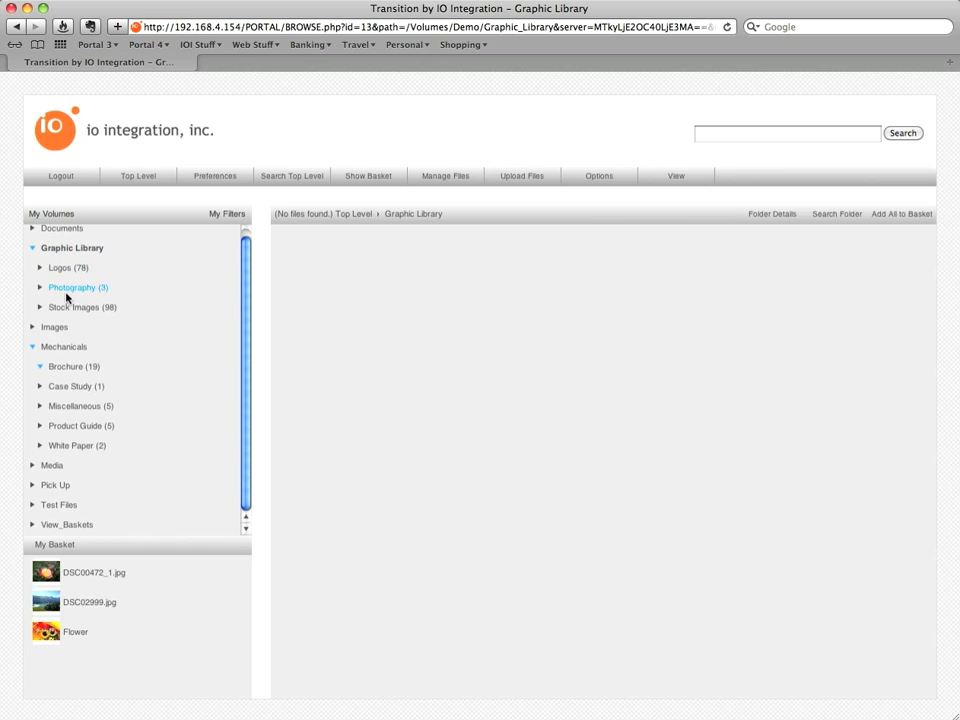
{"action": "left_click", "coordinate": [68, 308]}
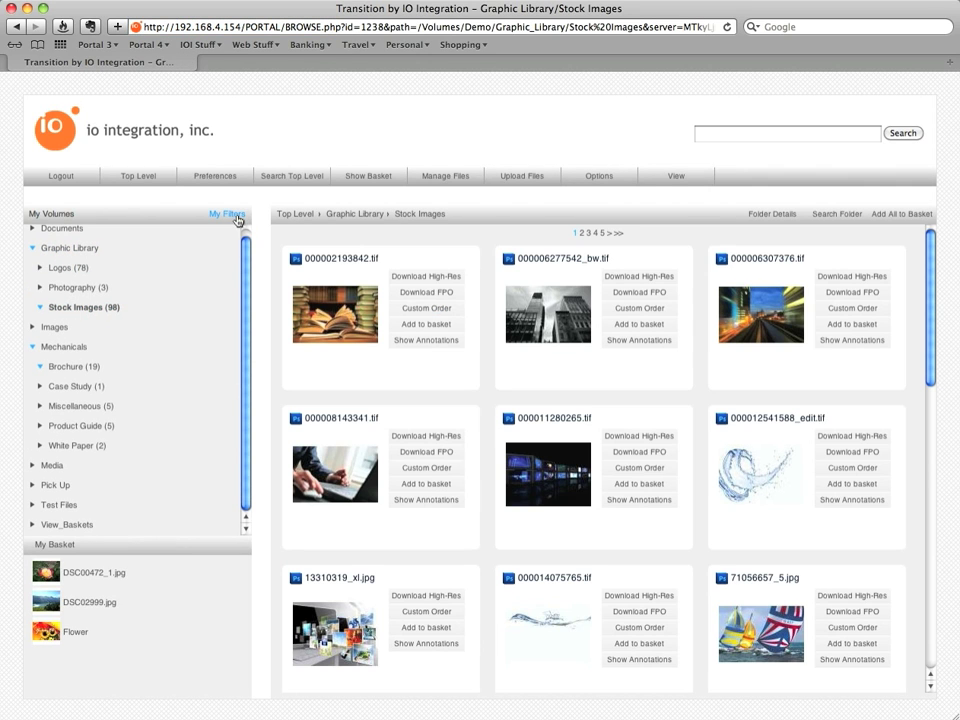
{"action": "left_click", "coordinate": [238, 218]}
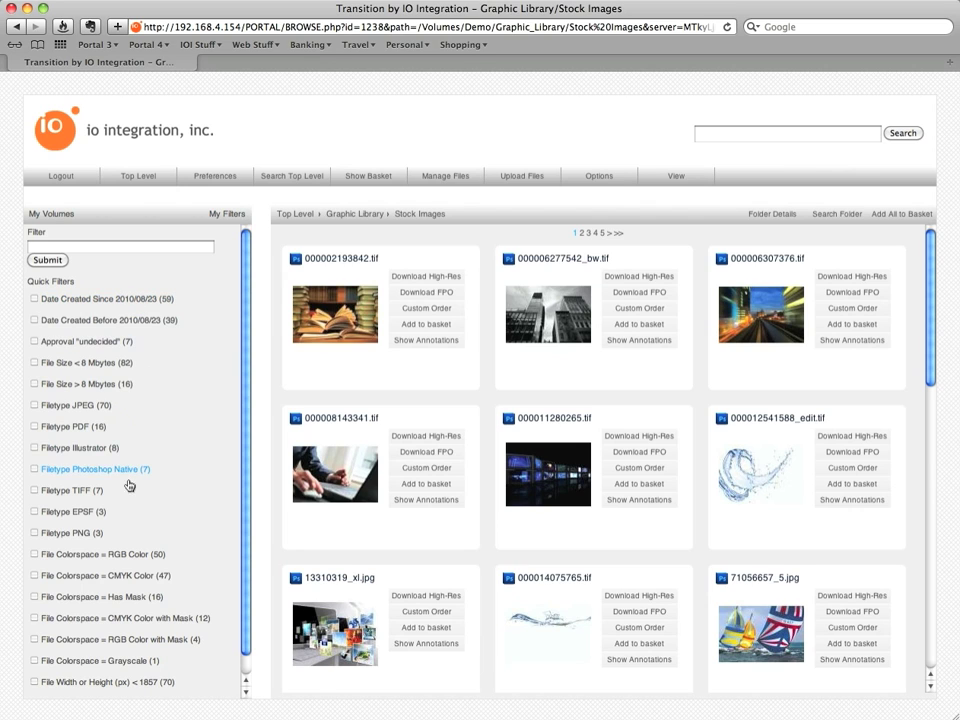
{"action": "scroll", "coordinate": [133, 595], "scroll_direction": "down", "scroll_amount": 1}
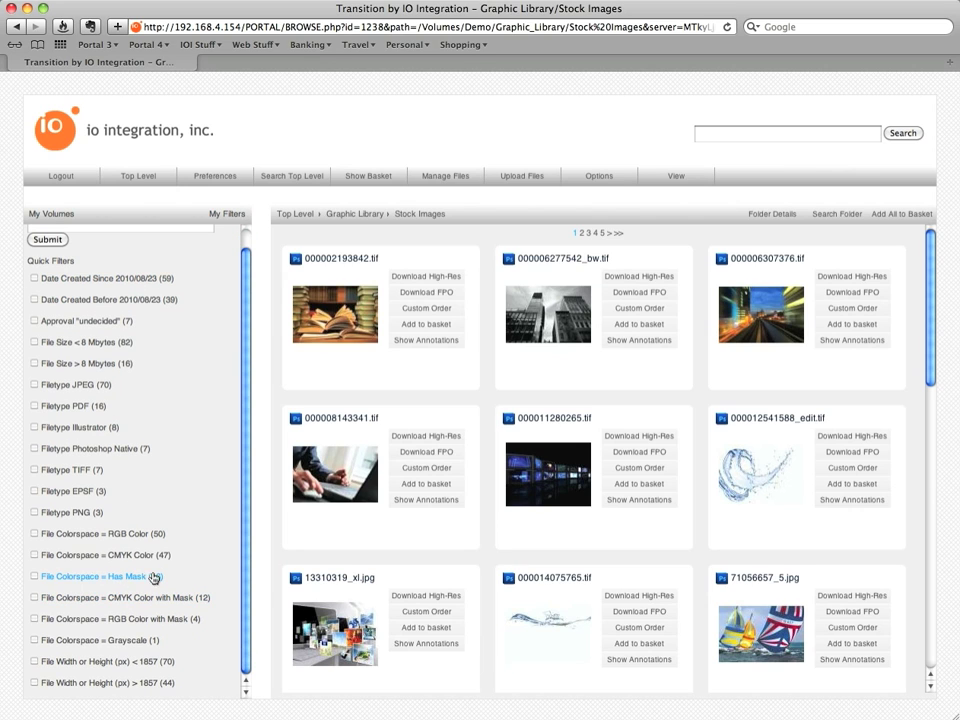
{"action": "scroll", "coordinate": [200, 320], "scroll_direction": "up", "scroll_amount": 1}
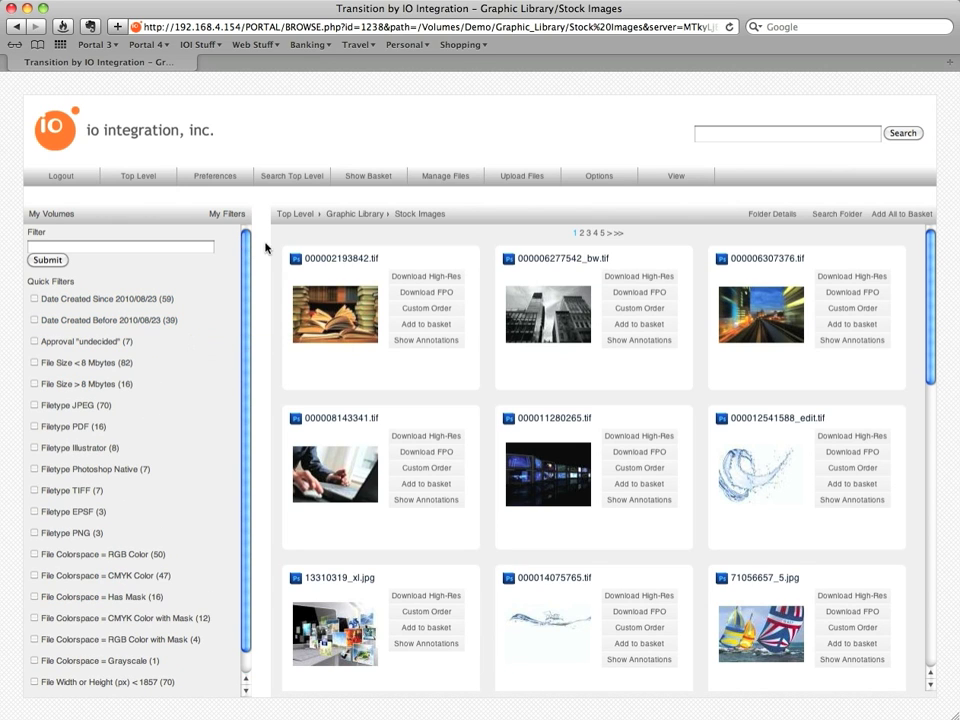
View Stock Images in Gallery View, advance to the second picture, then open Search
{"action": "left_click", "coordinate": [668, 183]}
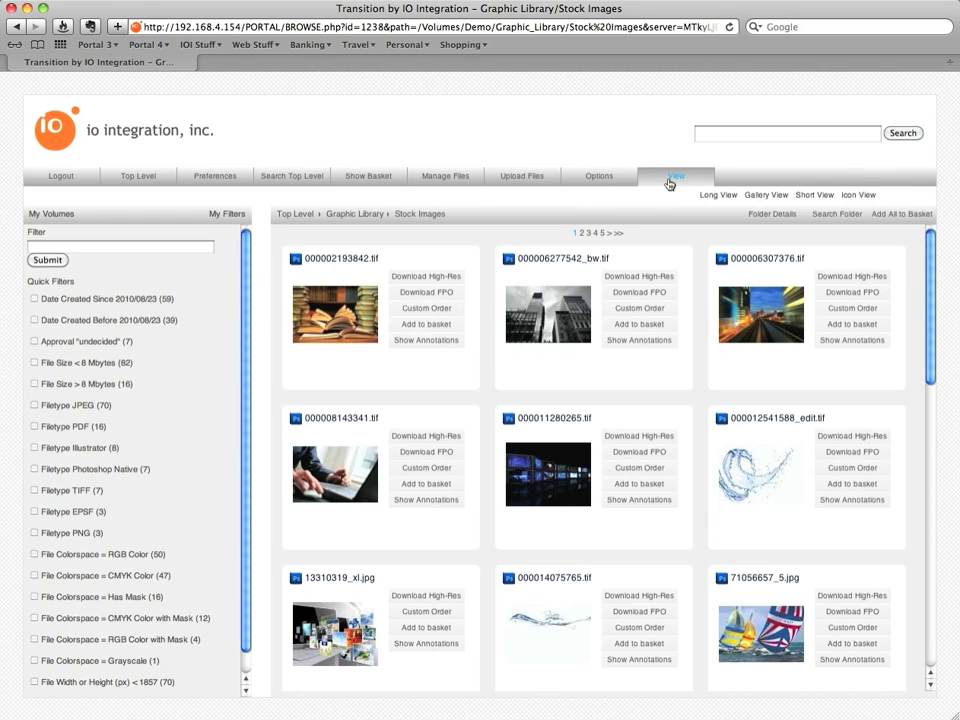
{"action": "left_click", "coordinate": [755, 199]}
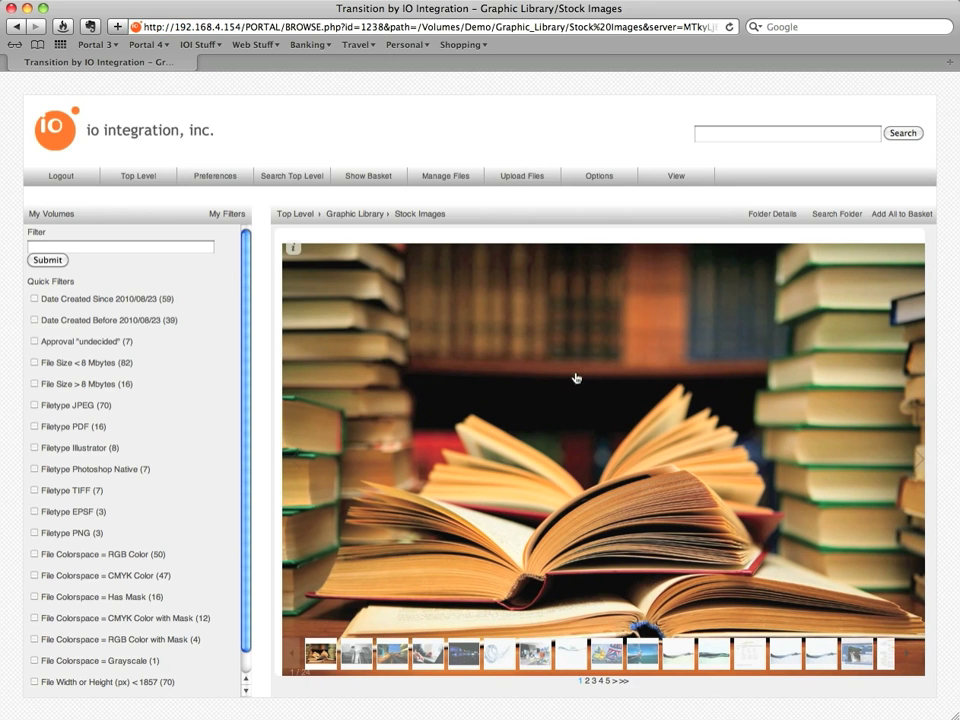
{"action": "left_click", "coordinate": [913, 466]}
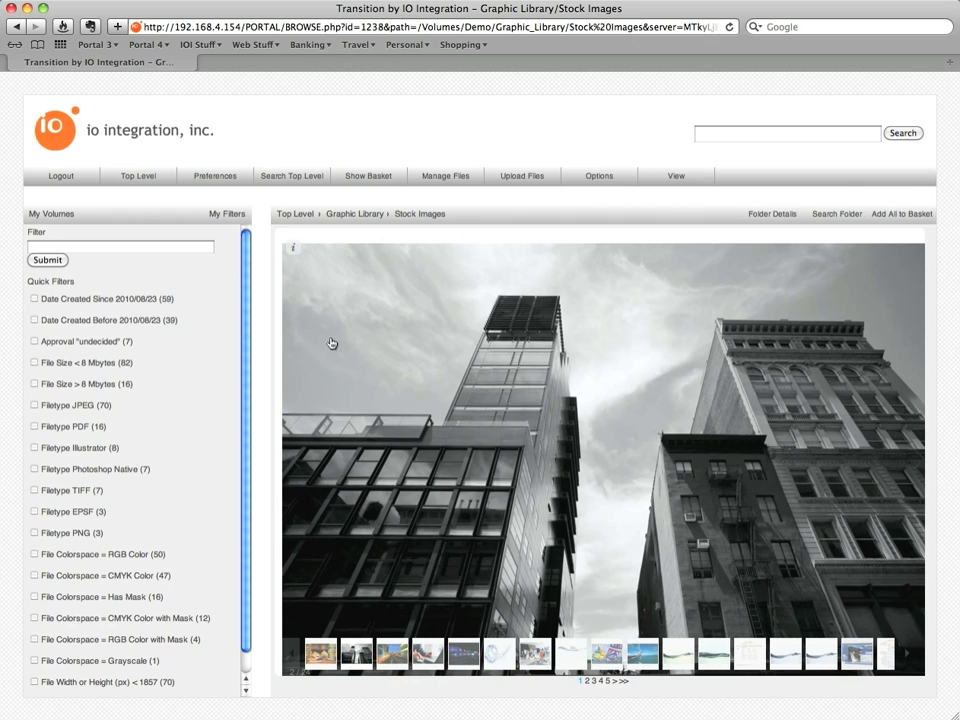
{"action": "left_click", "coordinate": [271, 178]}
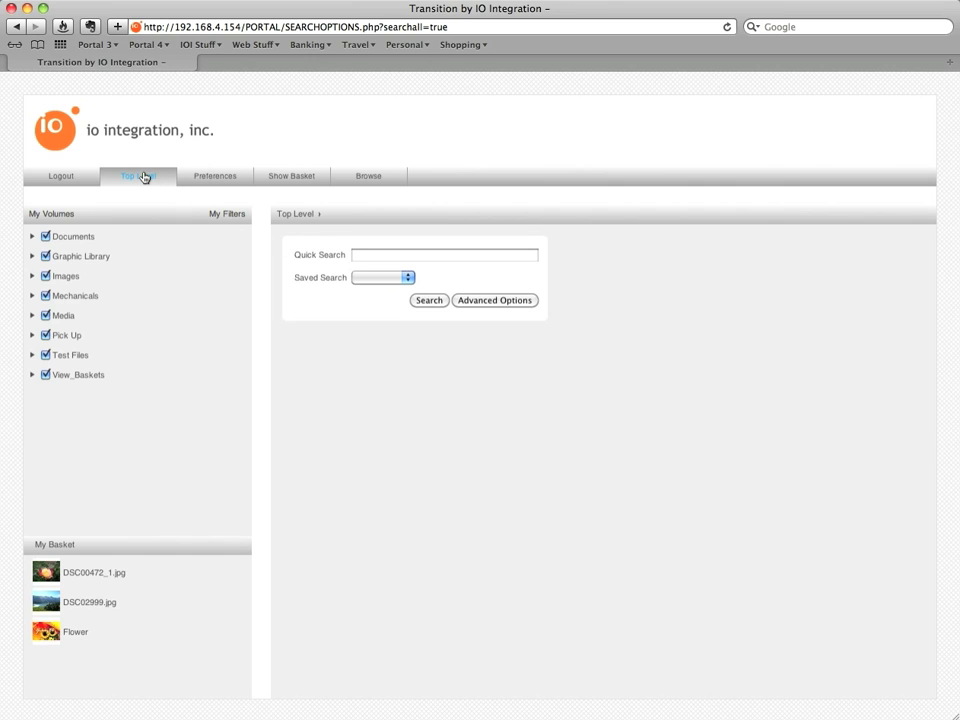
Log out of the portal from the top navigation bar
{"action": "left_click", "coordinate": [80, 177]}
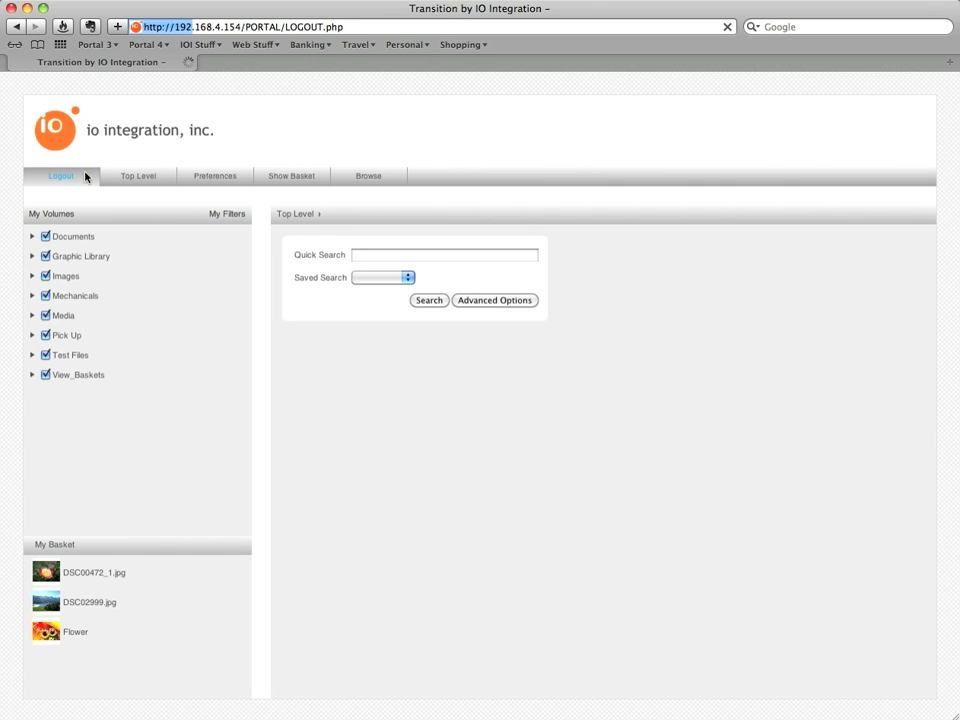